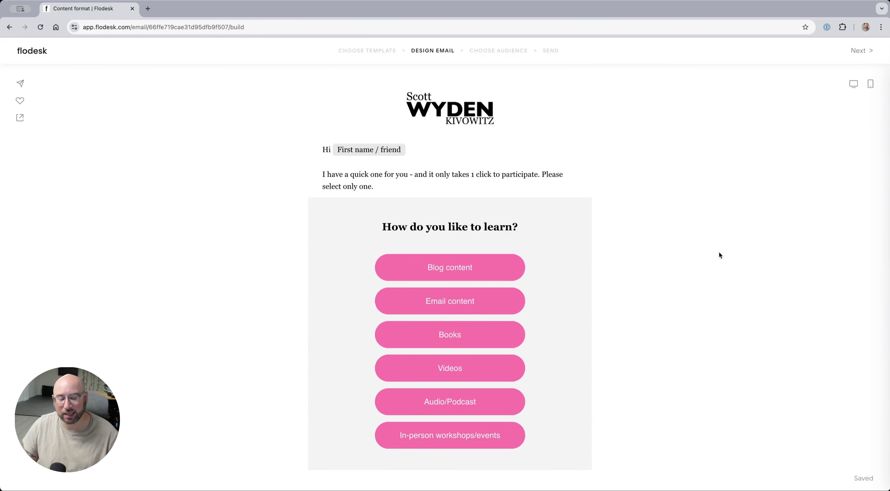
# - Check the greeting and intro text block's styling, then select the existing learning poll
pyautogui.scroll(1, 719, 253)
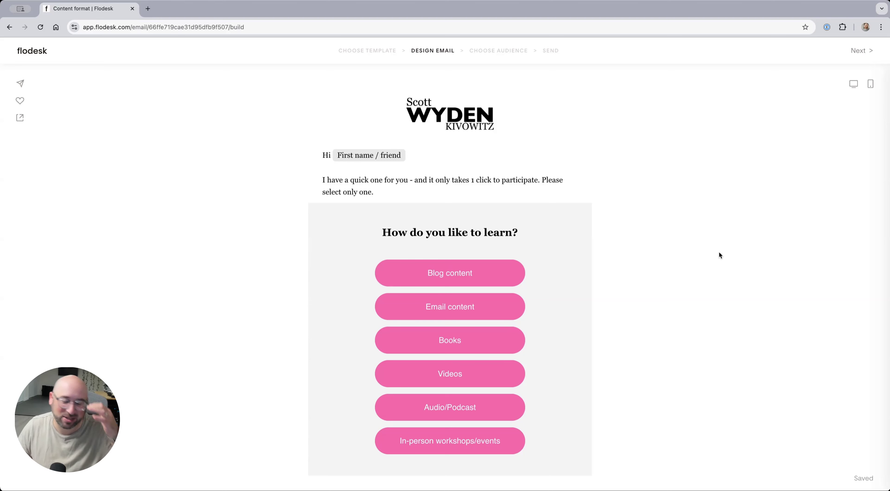
pyautogui.click(715, 264)
pyautogui.click(372, 181)
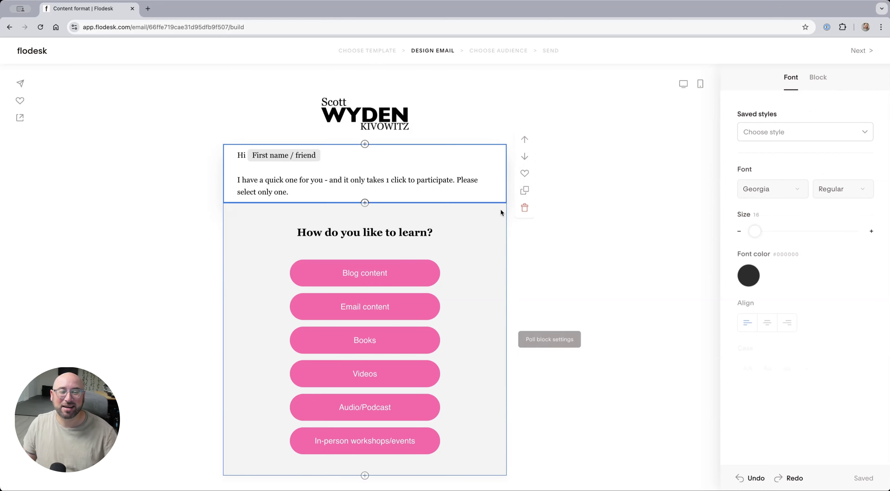
pyautogui.scroll(-1, 533, 264)
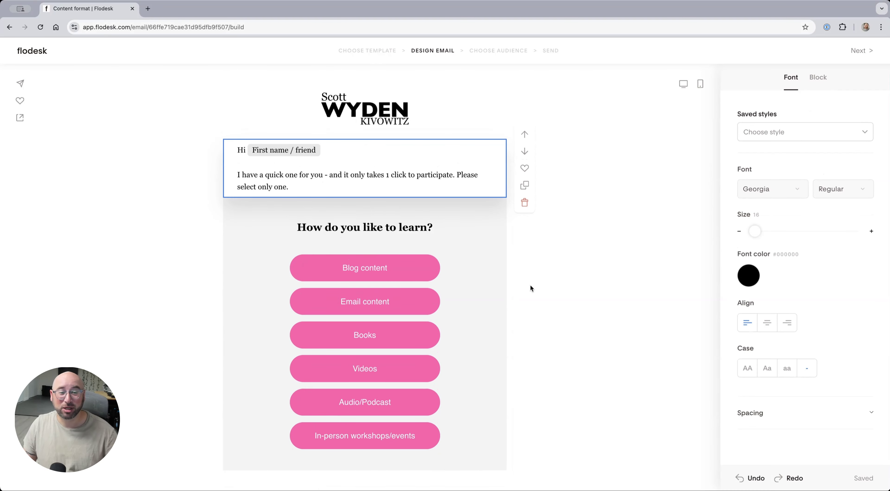
pyautogui.click(399, 218)
# - Insert a new poll block above the learning poll and browse its layout templates
pyautogui.click(365, 199)
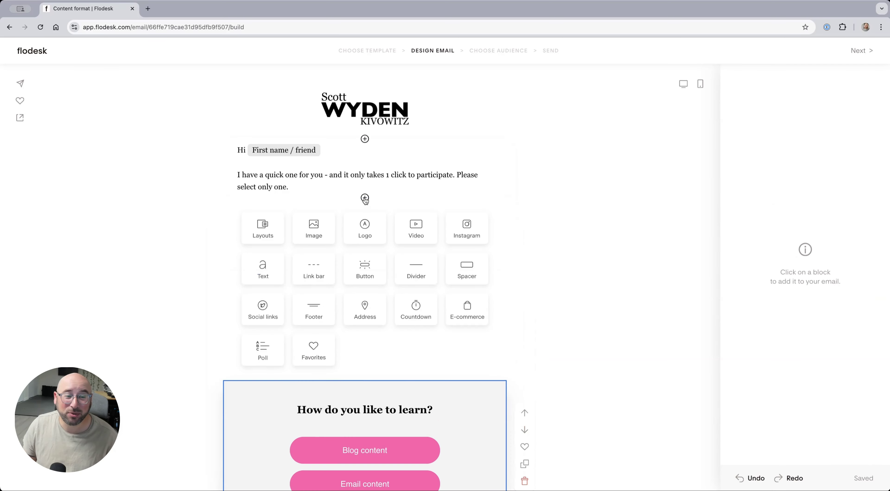
pyautogui.click(263, 350)
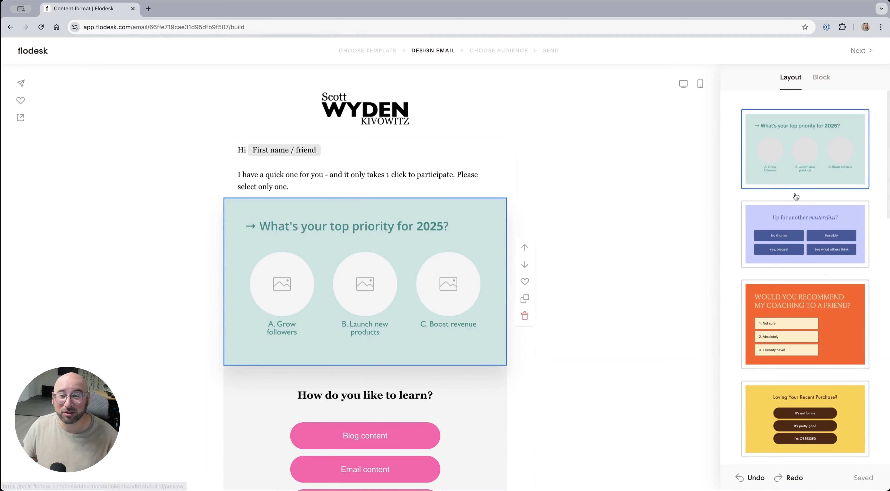
pyautogui.scroll(-2, 813, 256)
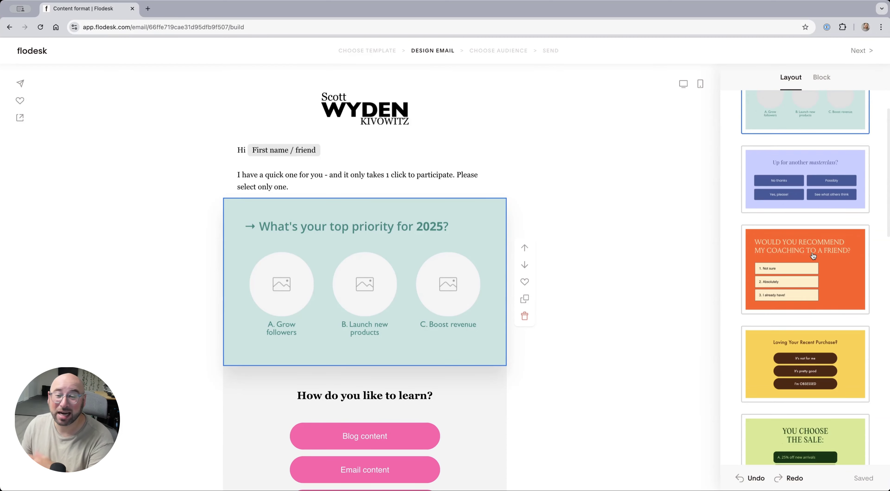
pyautogui.scroll(-10, 813, 256)
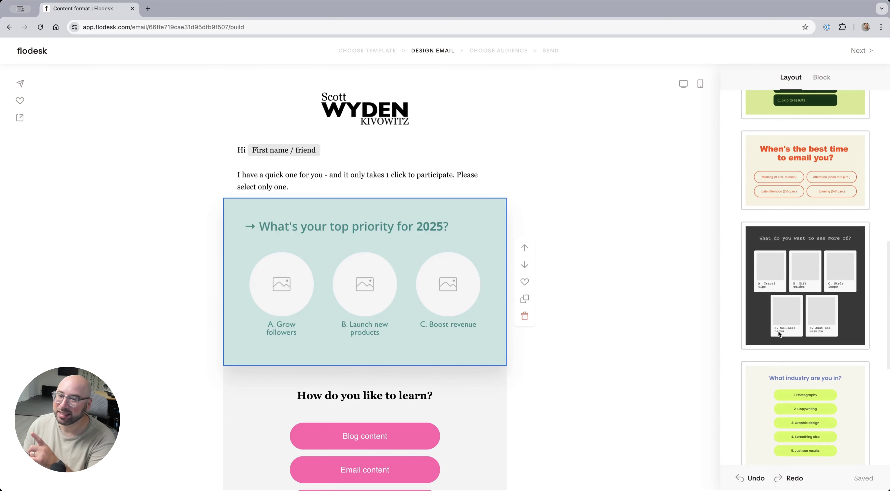
pyautogui.scroll(-10, 810, 288)
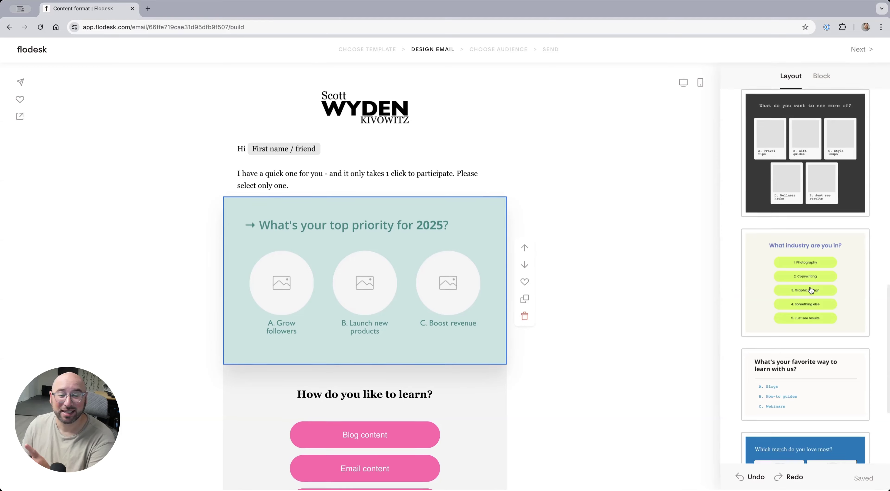
pyautogui.scroll(20, 814, 364)
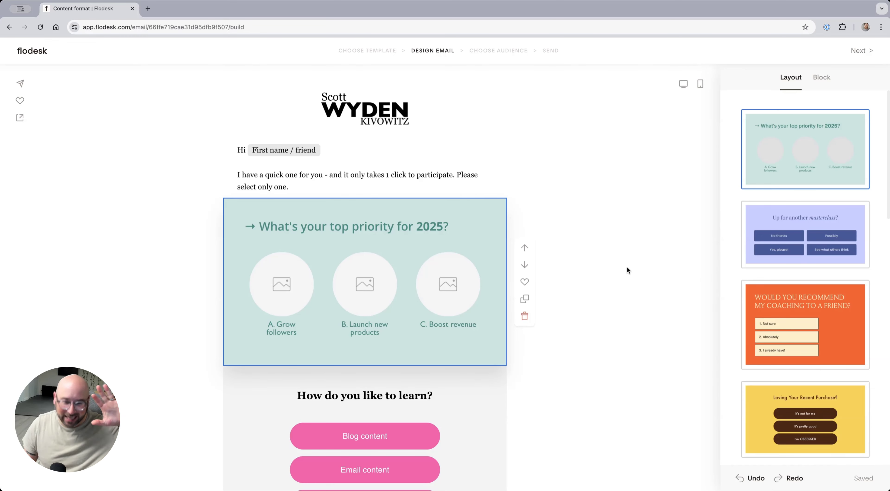
# - Delete the teal 'What's your top priority for 2025?' poll and select the learning poll
pyautogui.click(525, 316)
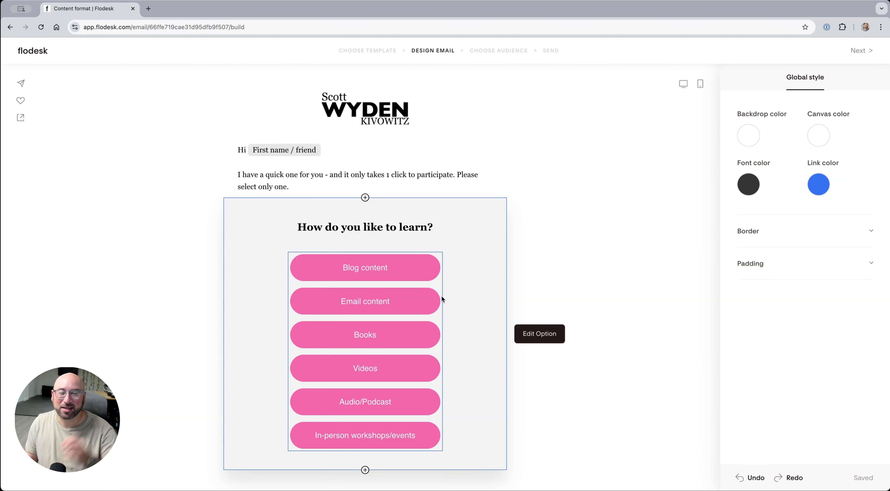
pyautogui.scroll(-1, 501, 311)
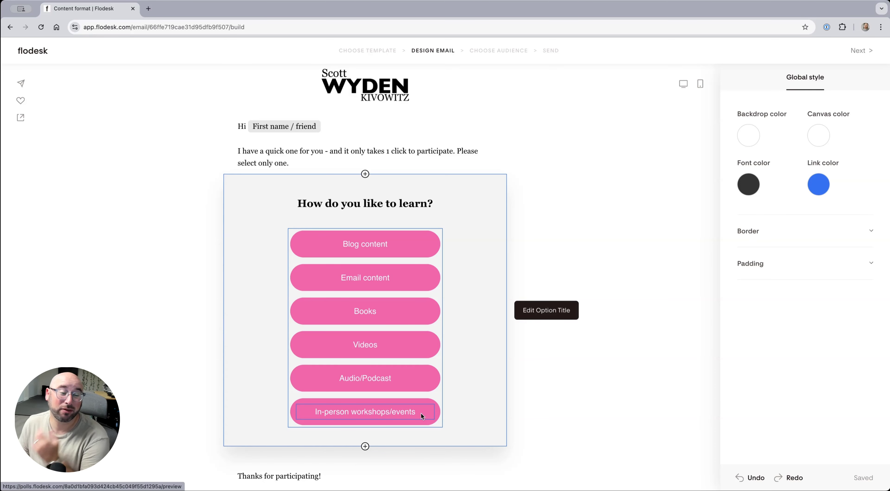
pyautogui.click(496, 373)
# - Review the learning poll's Block and Layout settings, then select its answer options group, starting from Blog content
pyautogui.click(442, 241)
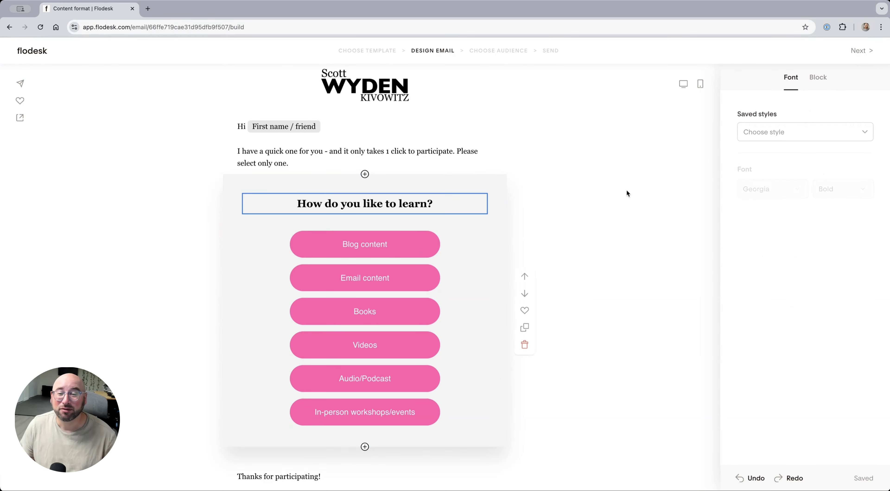
pyautogui.click(816, 82)
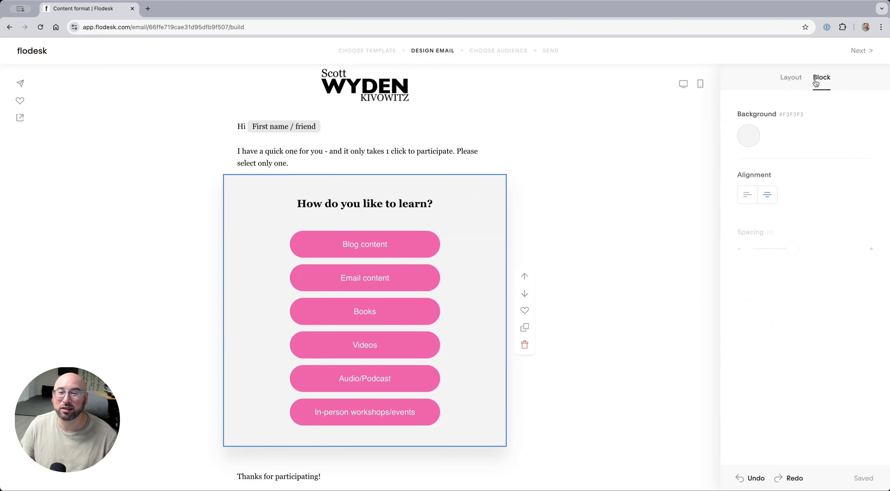
pyautogui.click(788, 80)
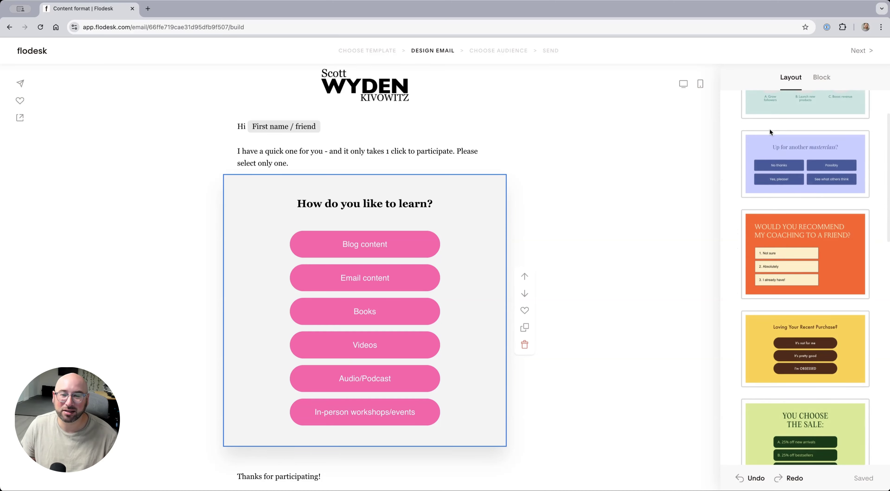
pyautogui.click(408, 203)
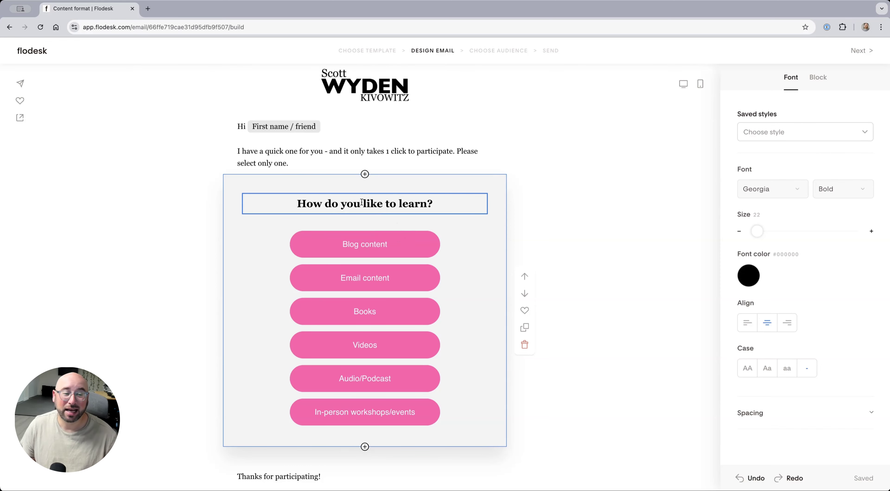
pyautogui.click(418, 240)
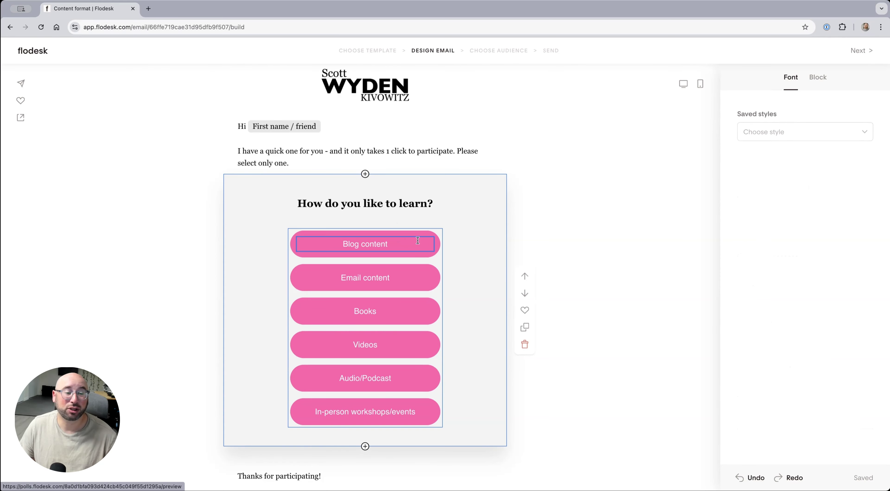
pyautogui.click(352, 244)
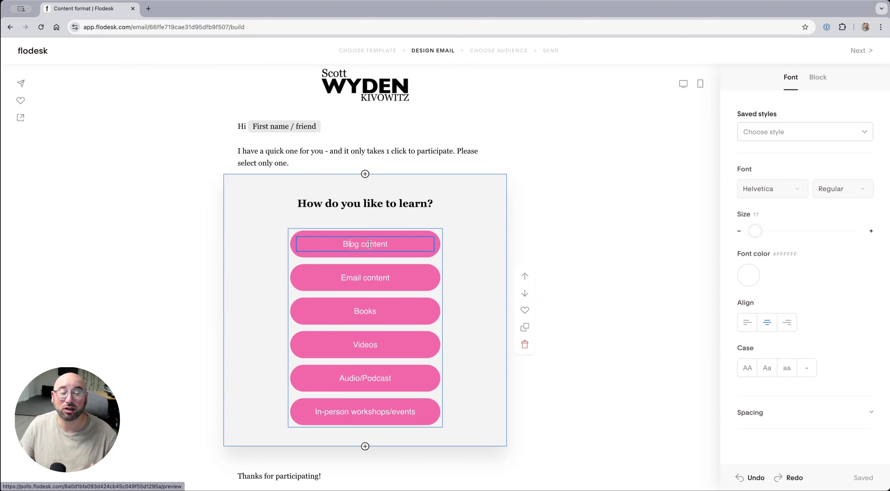
pyautogui.click(434, 231)
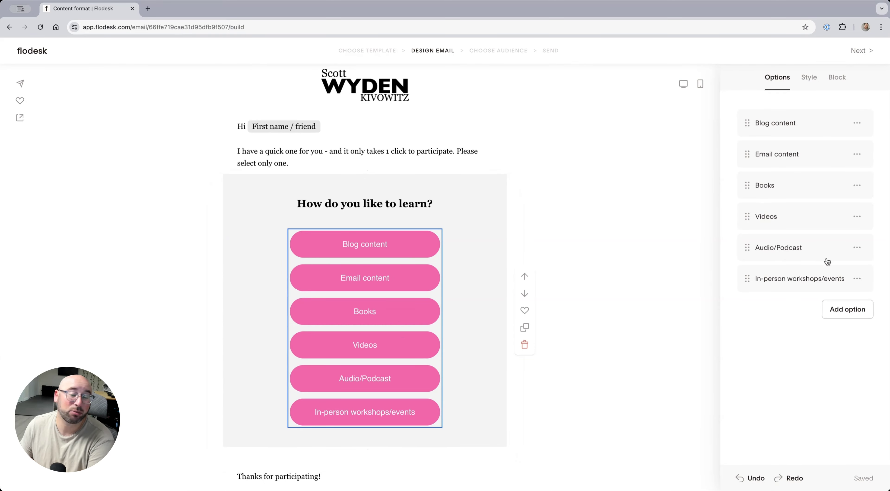
# - Set segment tags per answer: Books, Videos, Photo Breakdown for Audio/Podcast, Events for workshops
pyautogui.click(807, 129)
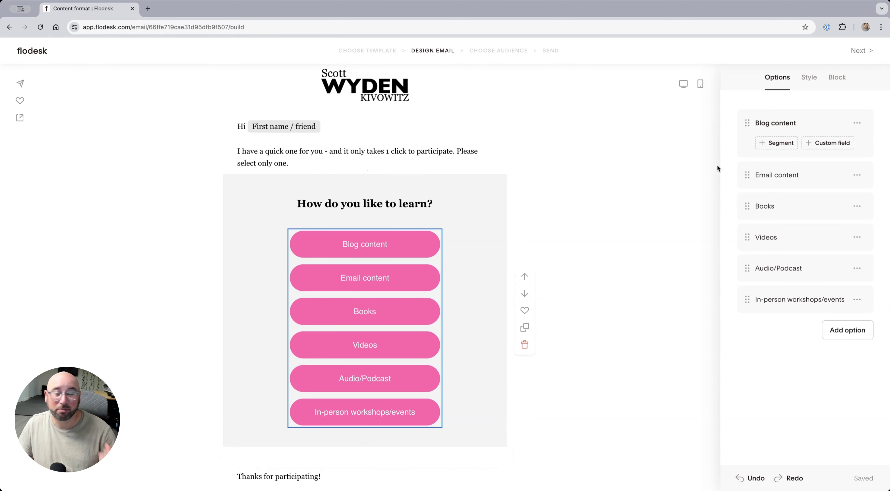
pyautogui.click(782, 144)
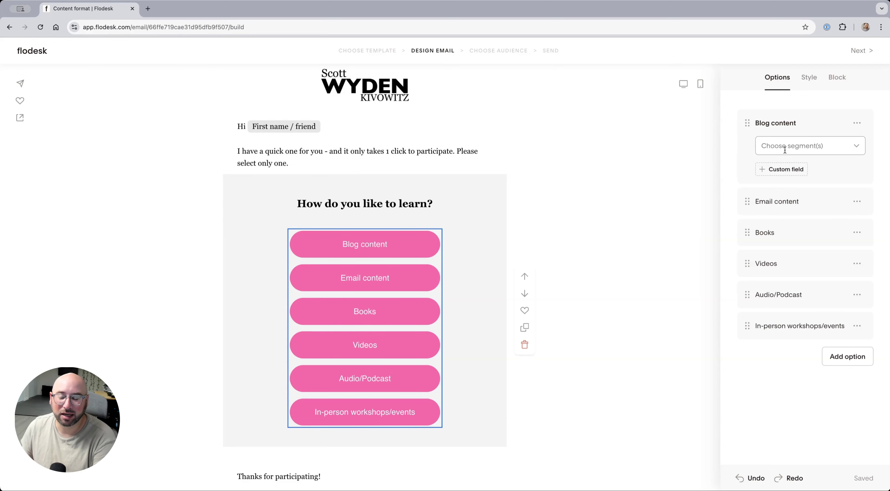
pyautogui.click(809, 202)
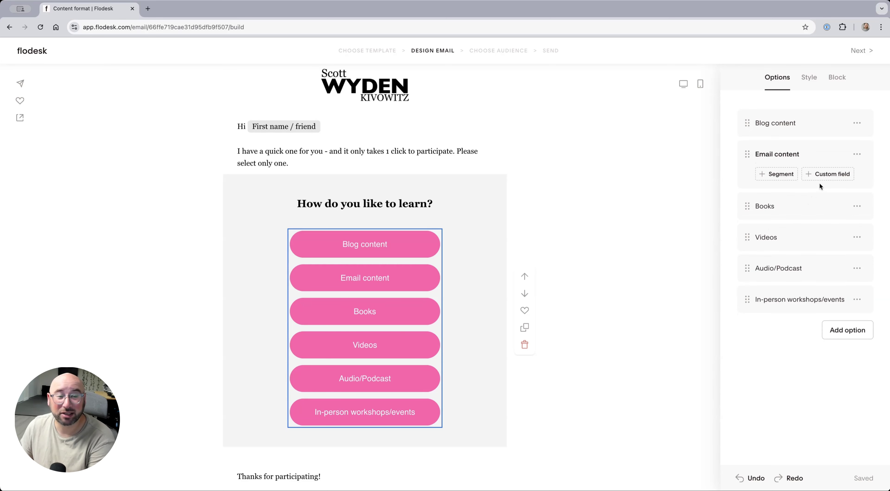
pyautogui.click(819, 203)
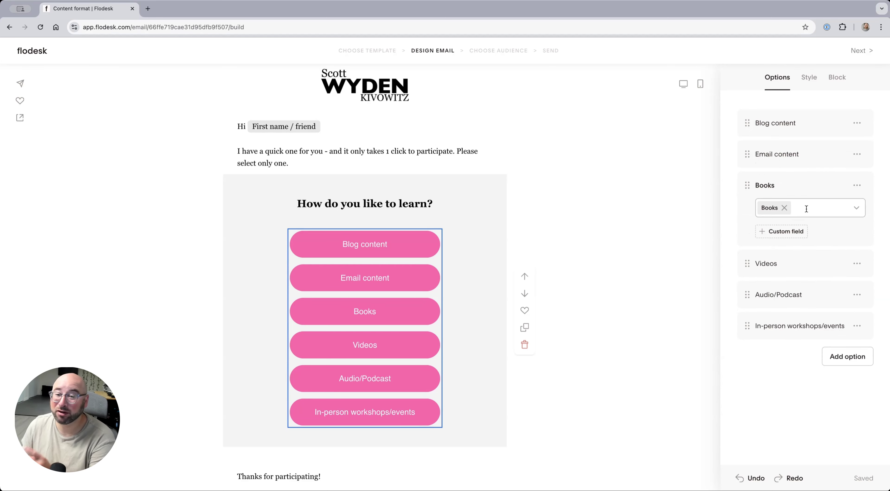
pyautogui.click(805, 262)
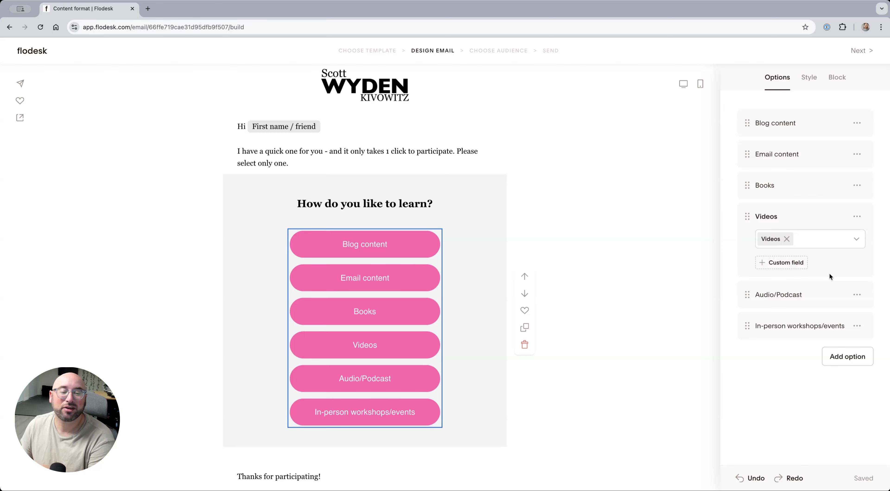
pyautogui.click(820, 297)
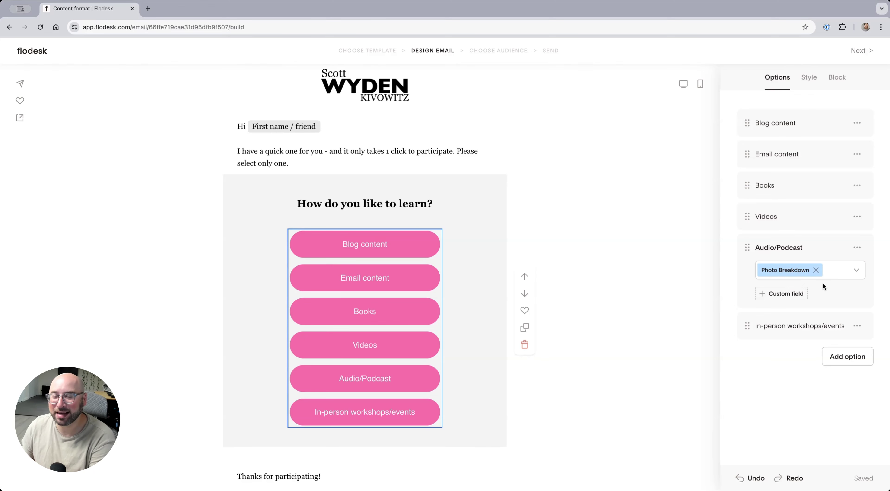
pyautogui.click(780, 332)
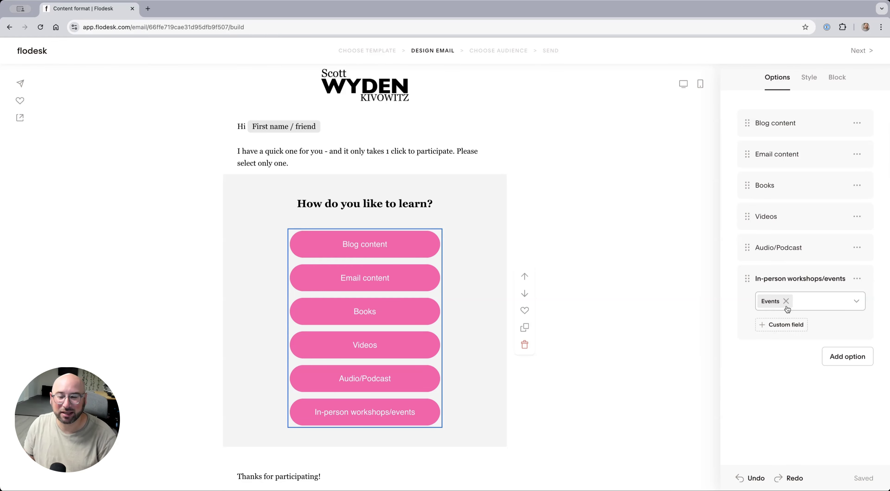
# - Add an empty custom field to In-person workshops/events and open the poll results preview in a new tab
pyautogui.click(782, 324)
pyautogui.click(737, 390)
pyautogui.click(807, 328)
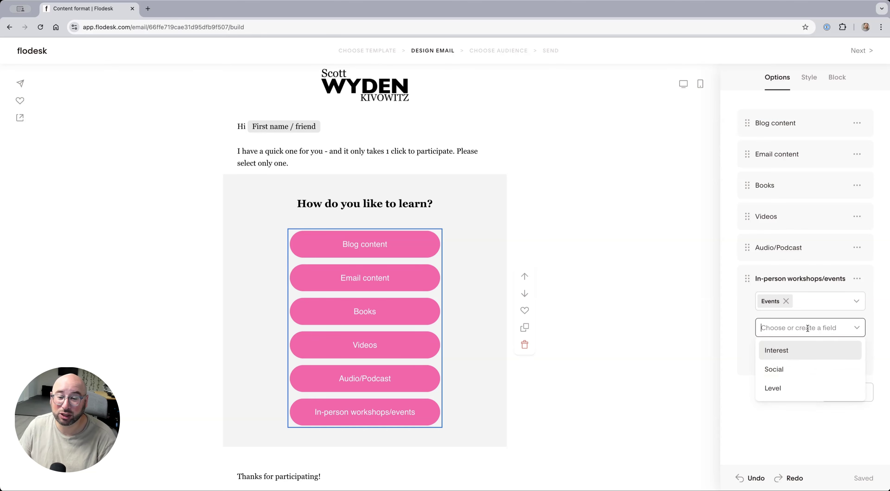
pyautogui.click(776, 413)
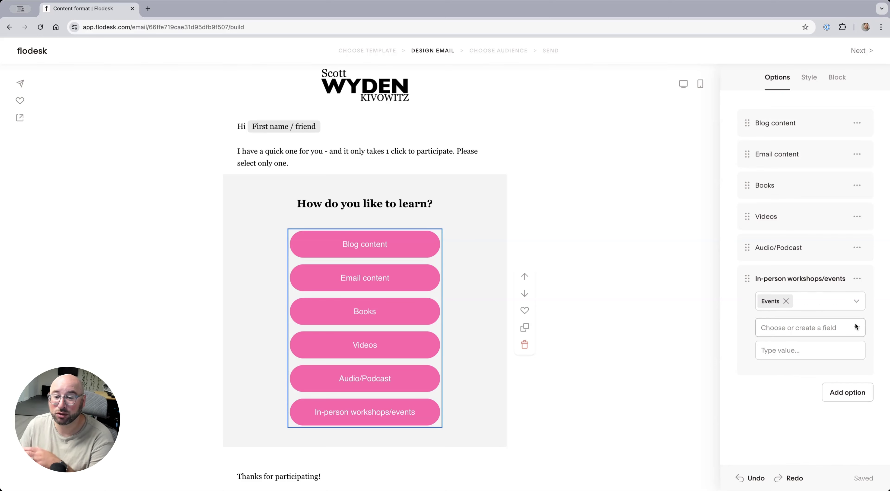
pyautogui.click(857, 303)
pyautogui.click(857, 302)
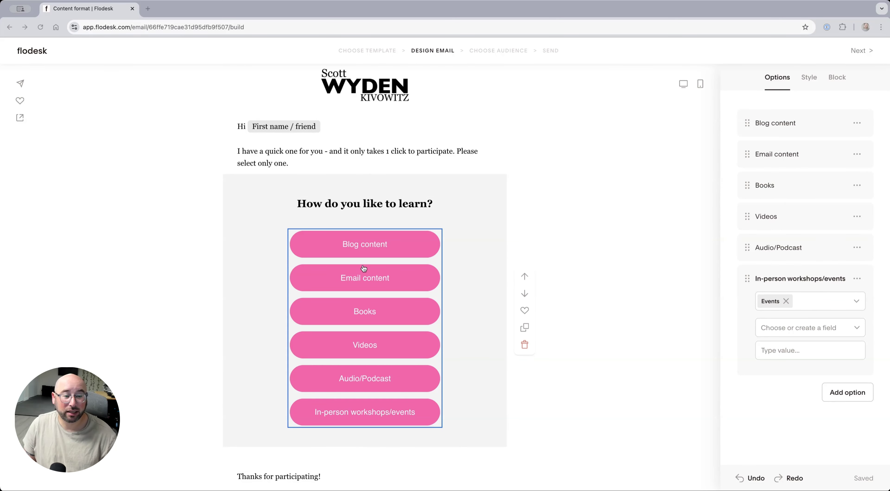
pyautogui.click(376, 281)
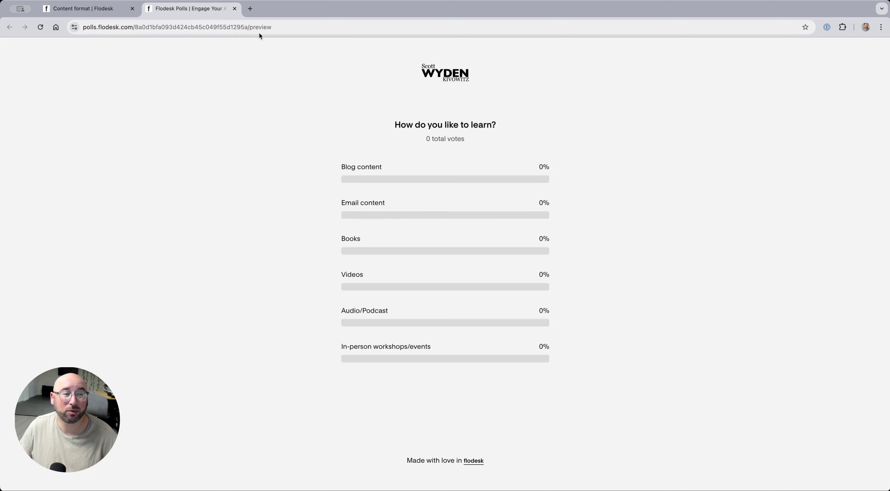
# - Look over the preview page's address and title, then go back to the email editor
pyautogui.moveTo(86, 27); pyautogui.dragTo(207, 26)
pyautogui.click(209, 82)
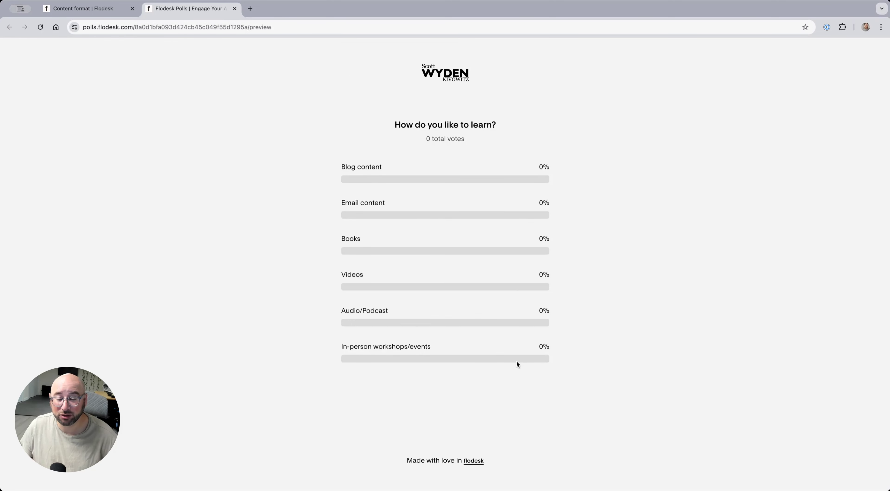
pyautogui.moveTo(401, 122); pyautogui.dragTo(484, 136)
pyautogui.click(484, 135)
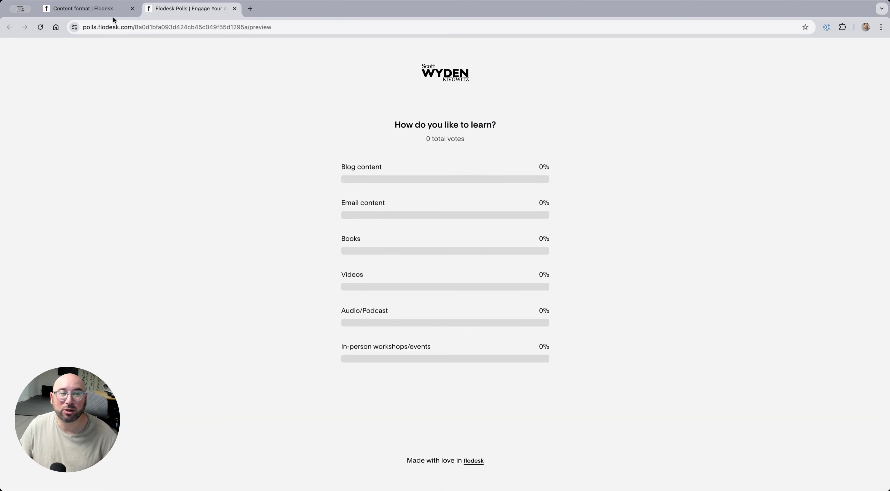
pyautogui.click(87, 9)
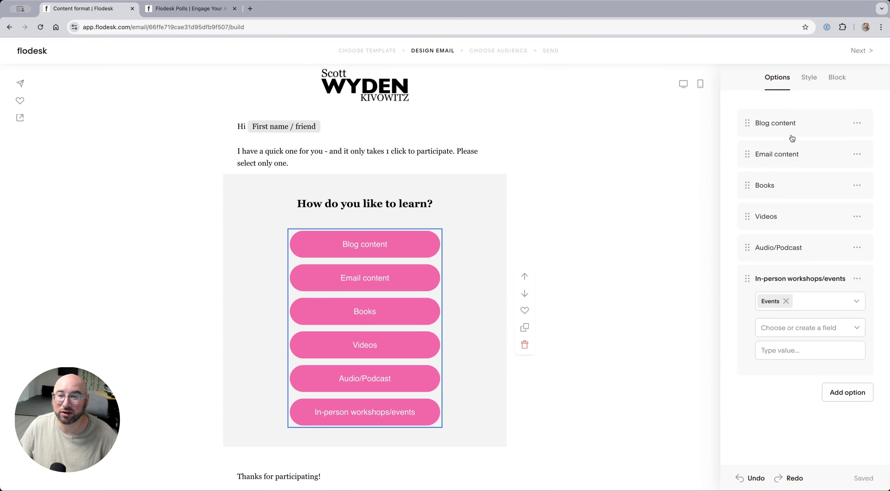
# - Check the poll block's layout and Blog content font settings, then return to the results preview
pyautogui.click(831, 78)
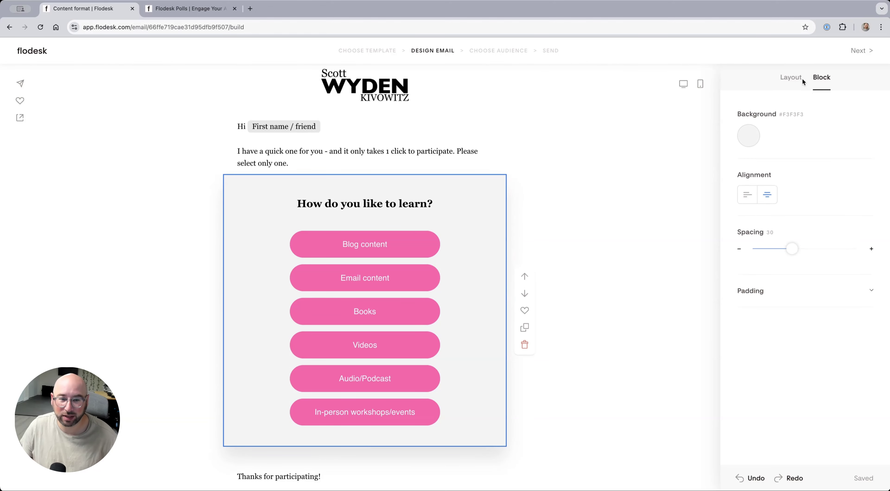
pyautogui.click(415, 252)
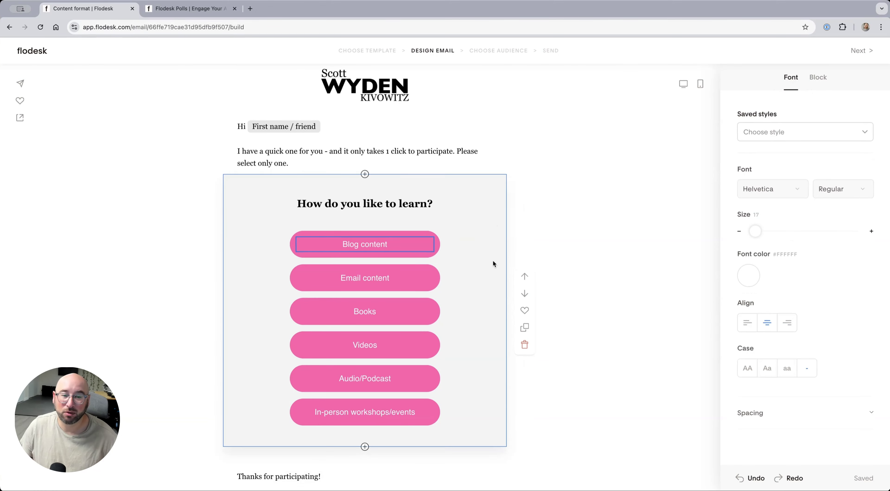
pyautogui.click(430, 269)
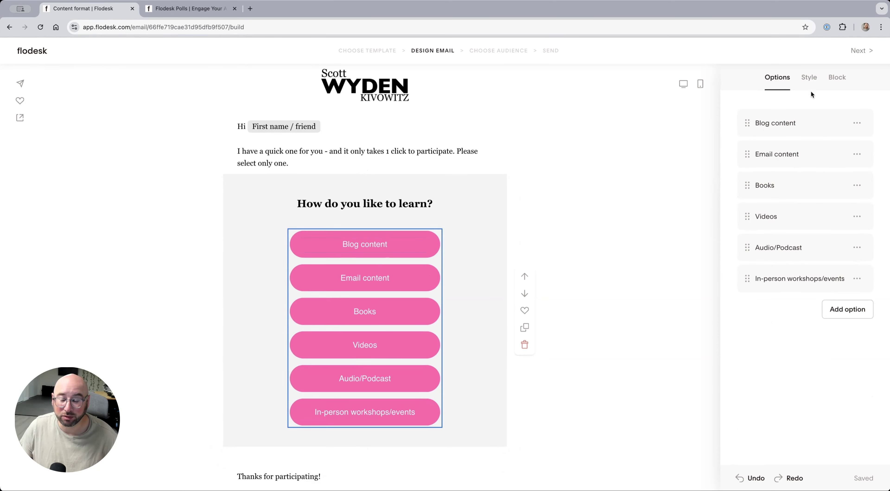
pyautogui.click(832, 80)
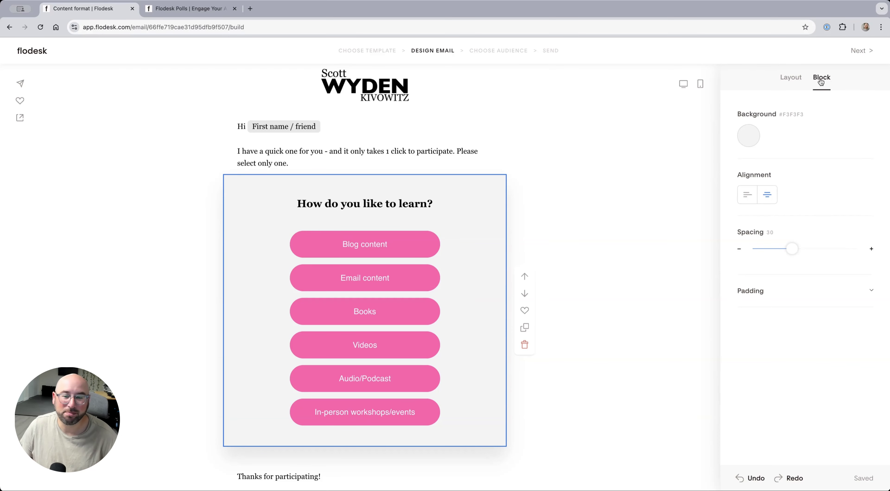
pyautogui.click(193, 15)
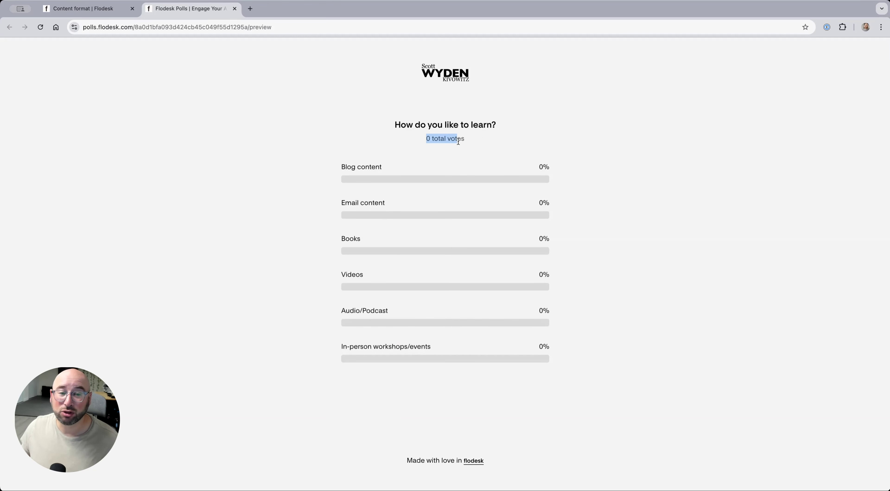
pyautogui.moveTo(458, 141); pyautogui.dragTo(466, 141)
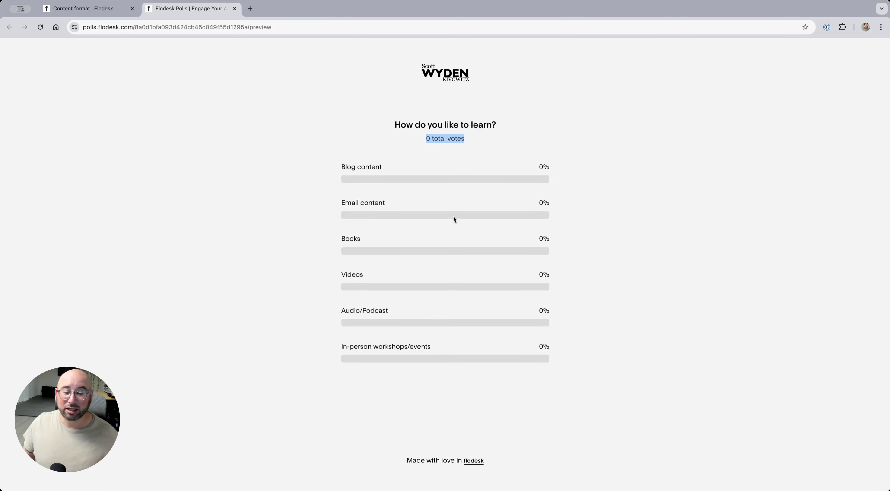